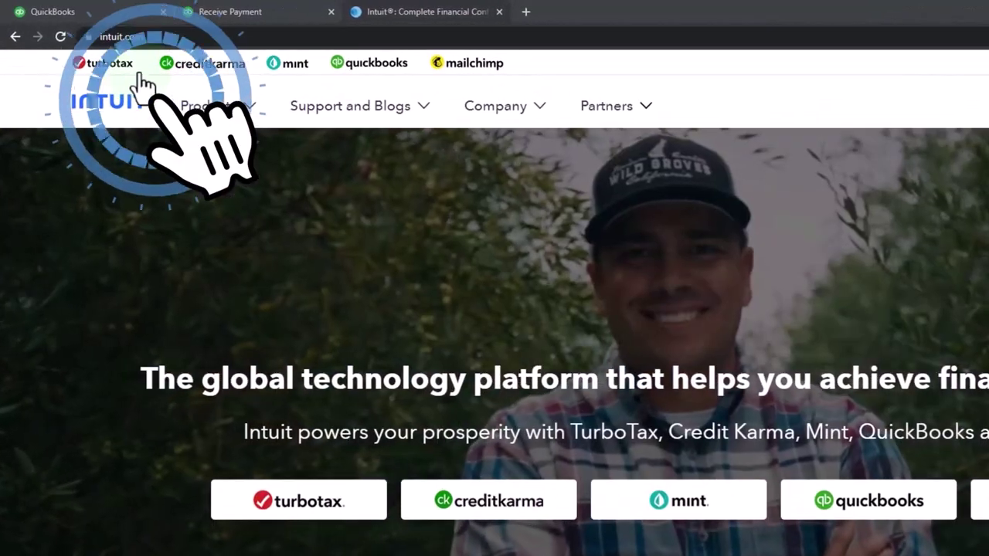
# Step: Go from intuit.com's Products menu to the QuickBooks homepage via the quickbooks brand link
pyautogui.click(244, 86)
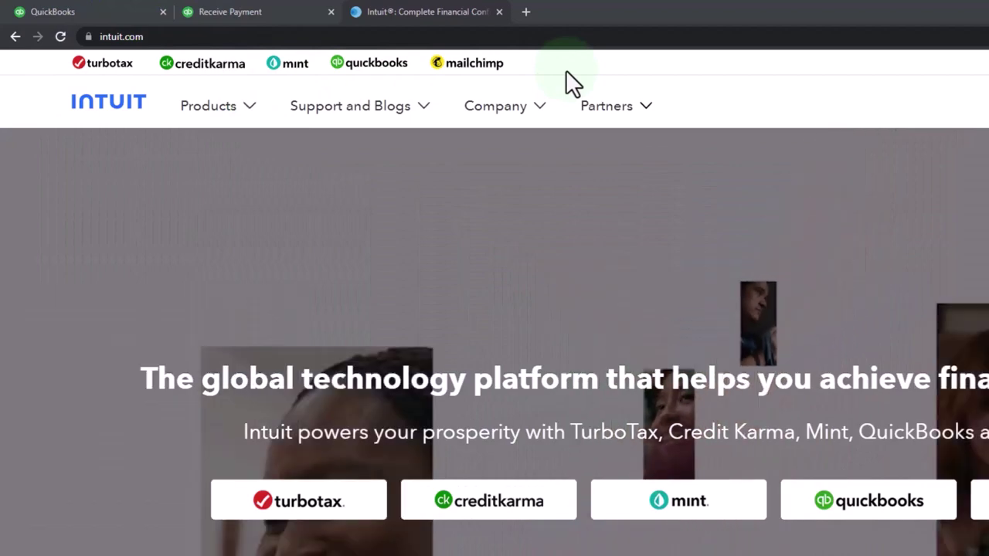
pyautogui.click(379, 66)
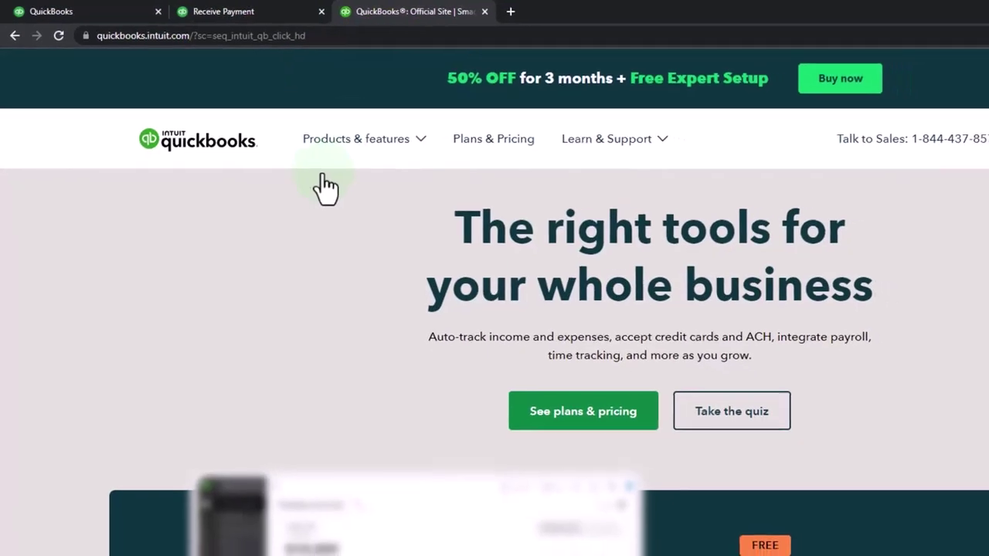
# Step: Scroll the QuickBooks homepage past the plans and feature sections down to the footer links
pyautogui.moveTo(272, 104)
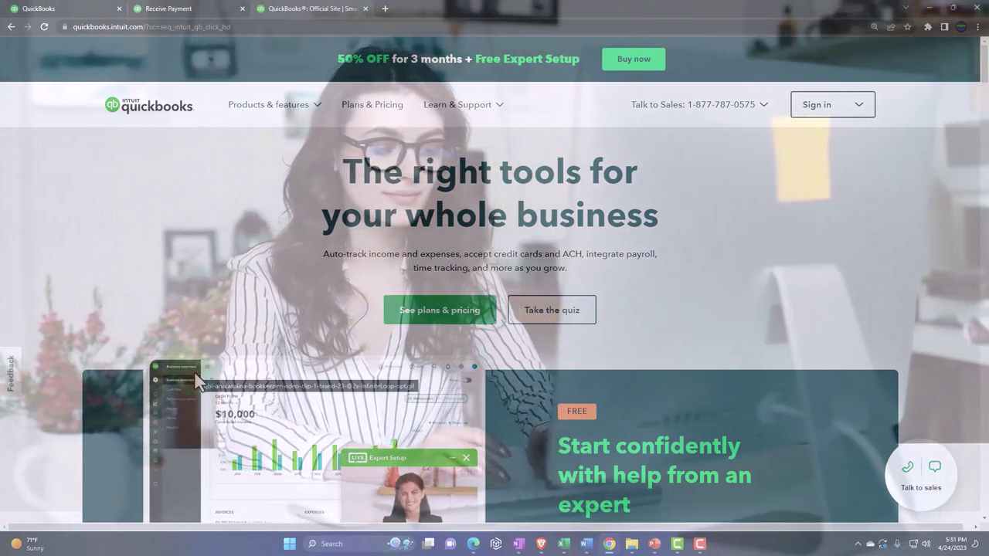
pyautogui.scroll(-3, 197, 381)
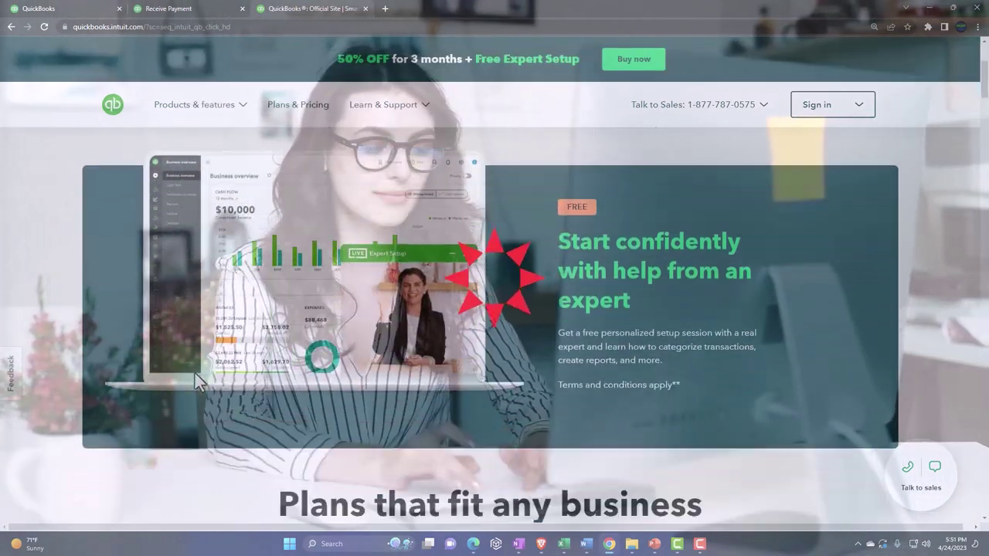
pyautogui.scroll(-6, 195, 373)
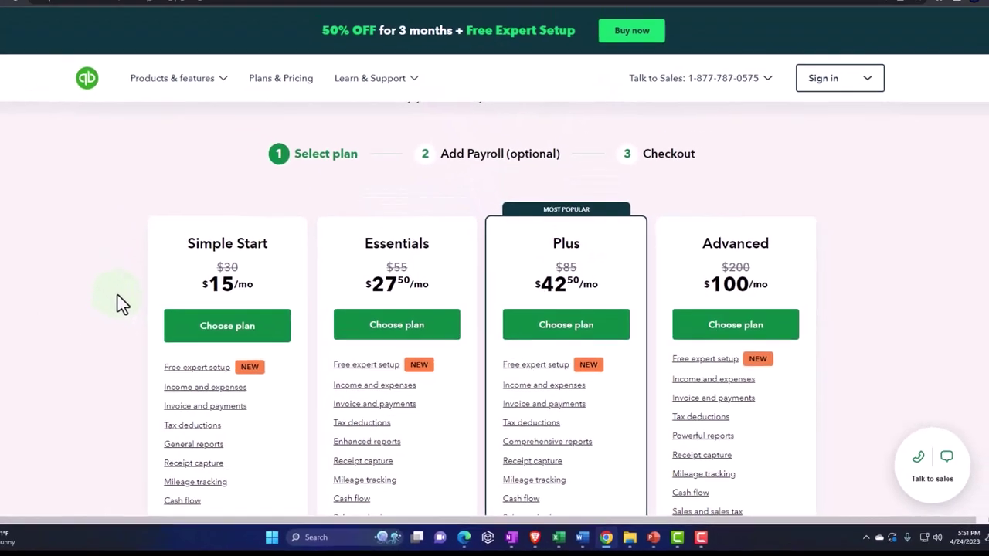
pyautogui.scroll(-10, 123, 309)
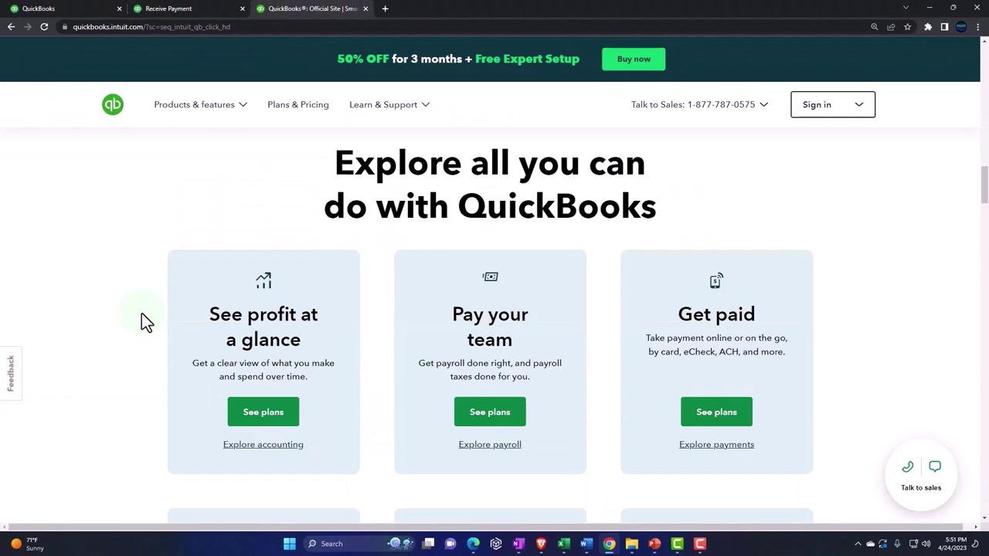
pyautogui.scroll(-20, 141, 313)
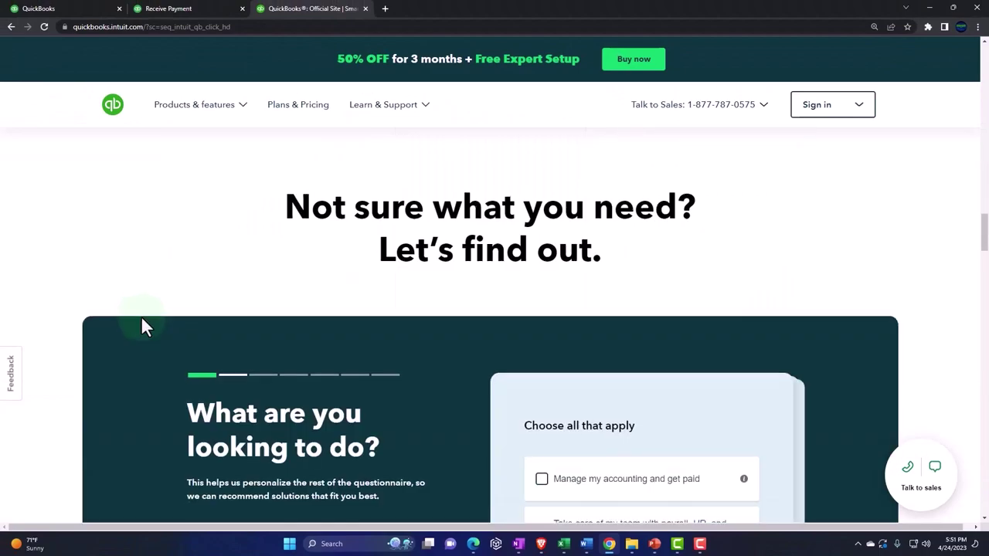
pyautogui.scroll(-15, 145, 332)
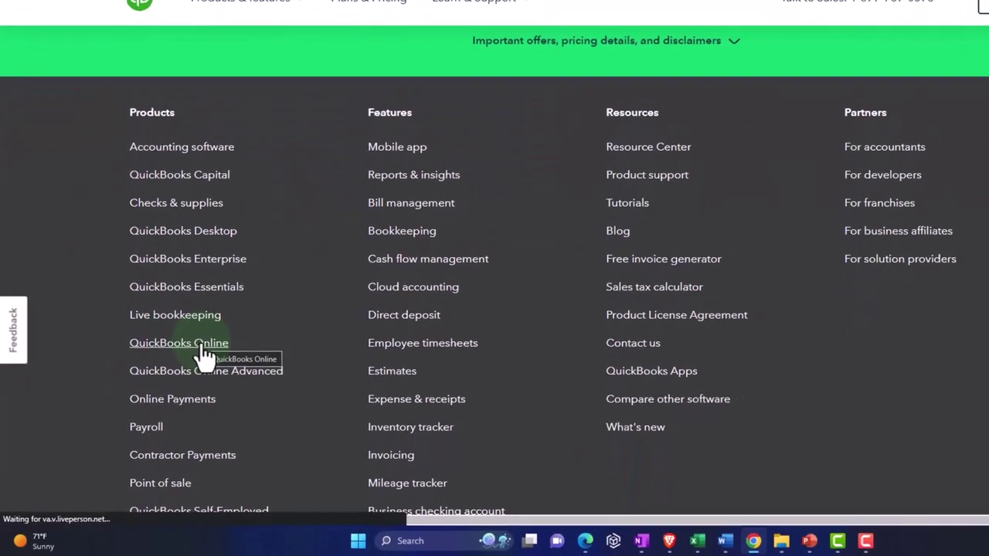
# Step: Open QuickBooks Online from the footer Products list and bring its plan cards into view
pyautogui.click(208, 340)
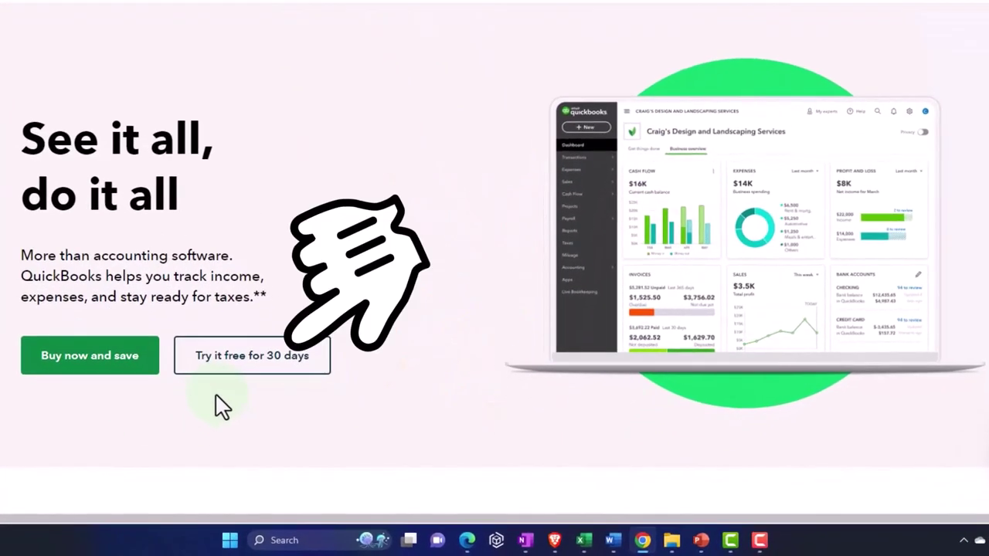
pyautogui.scroll(-4, 222, 407)
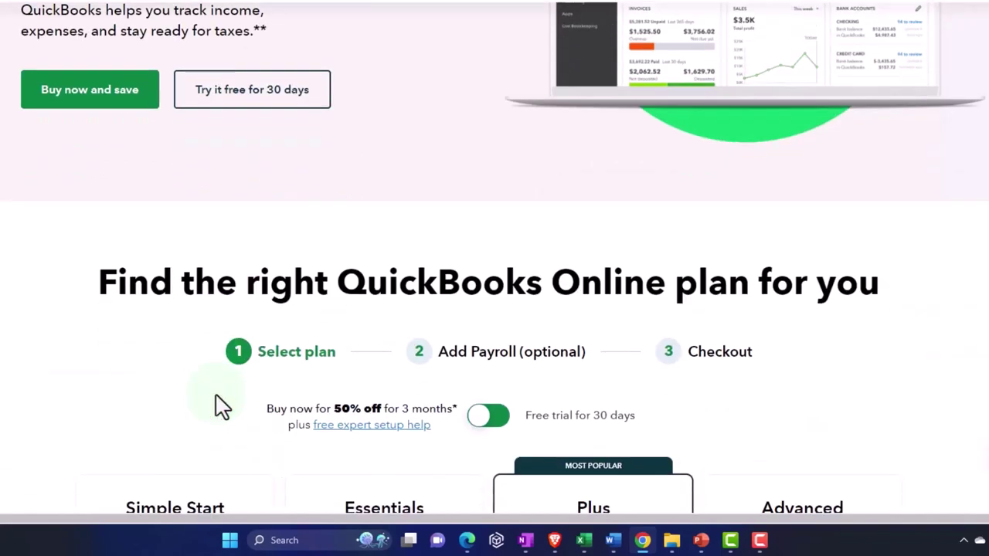
pyautogui.scroll(-5, 218, 405)
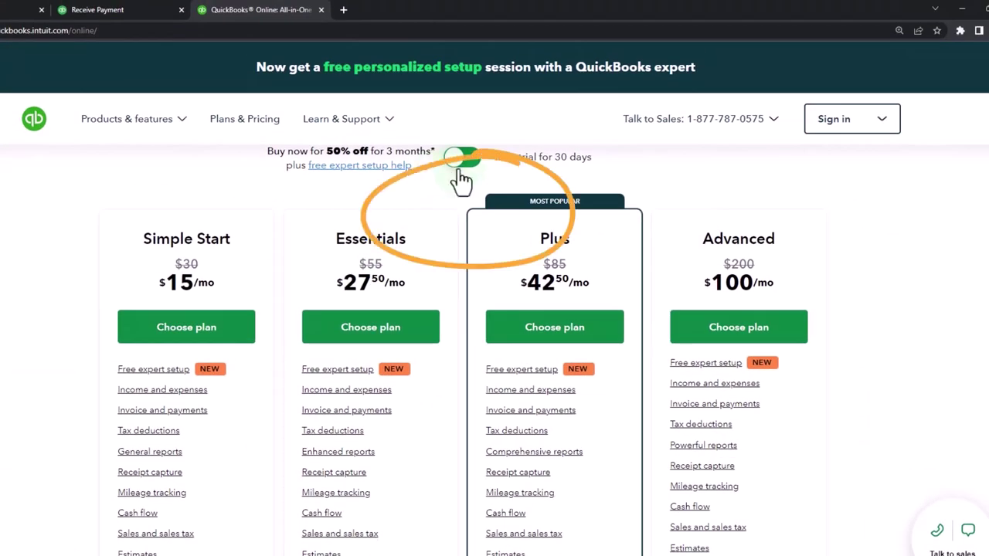
pyautogui.scroll(1, 461, 180)
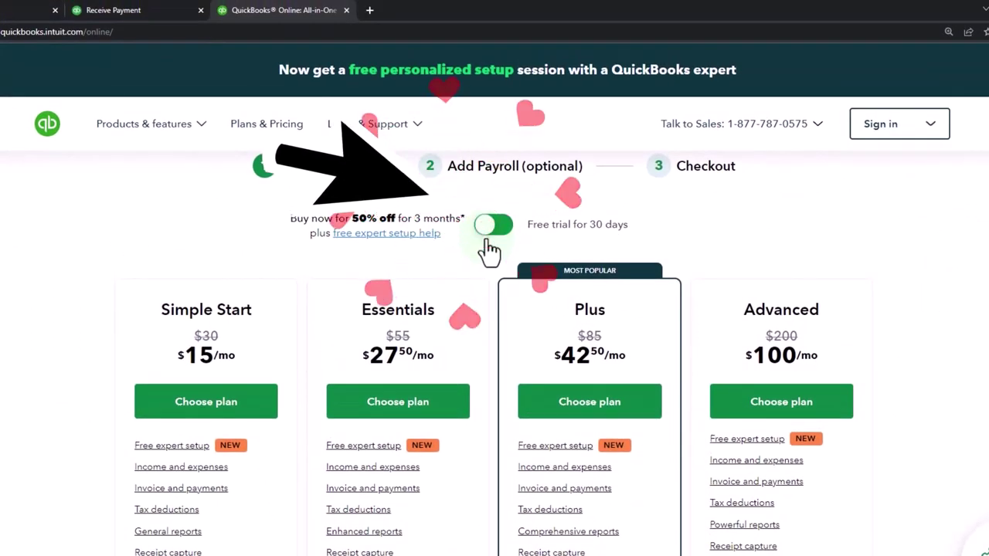
# Step: Toggle plan pricing between the 30-day free trial and 50% off, ending on 50% off
pyautogui.click(488, 240)
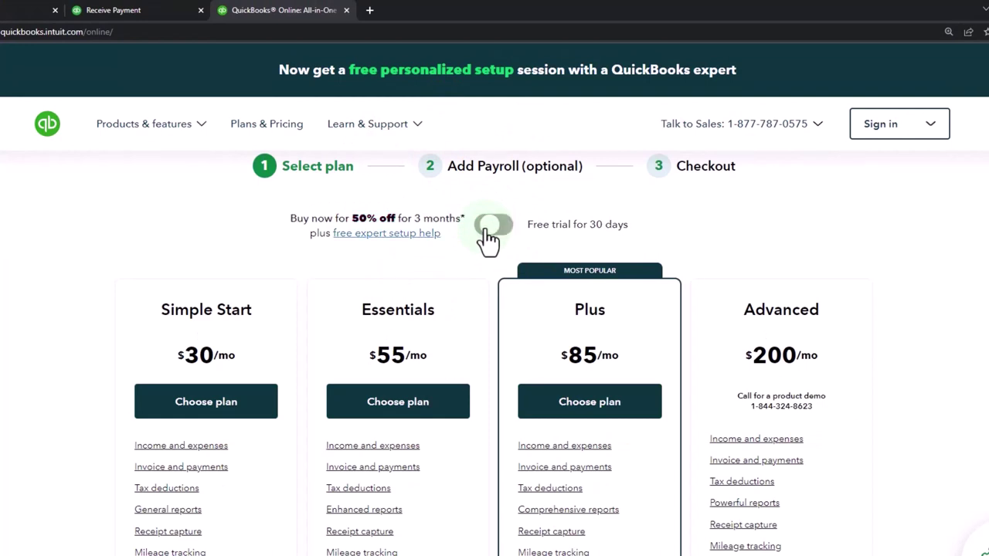
pyautogui.click(488, 239)
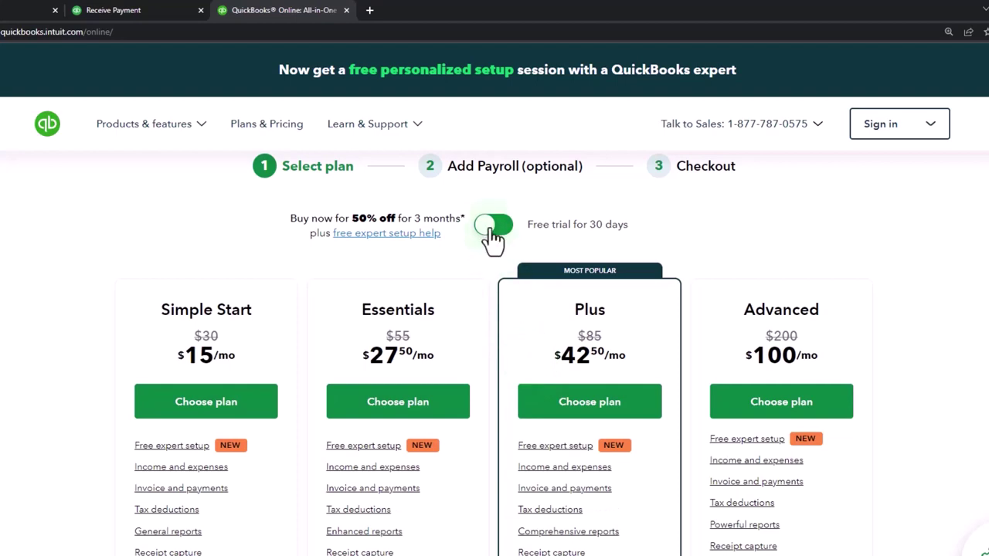
pyautogui.click(492, 240)
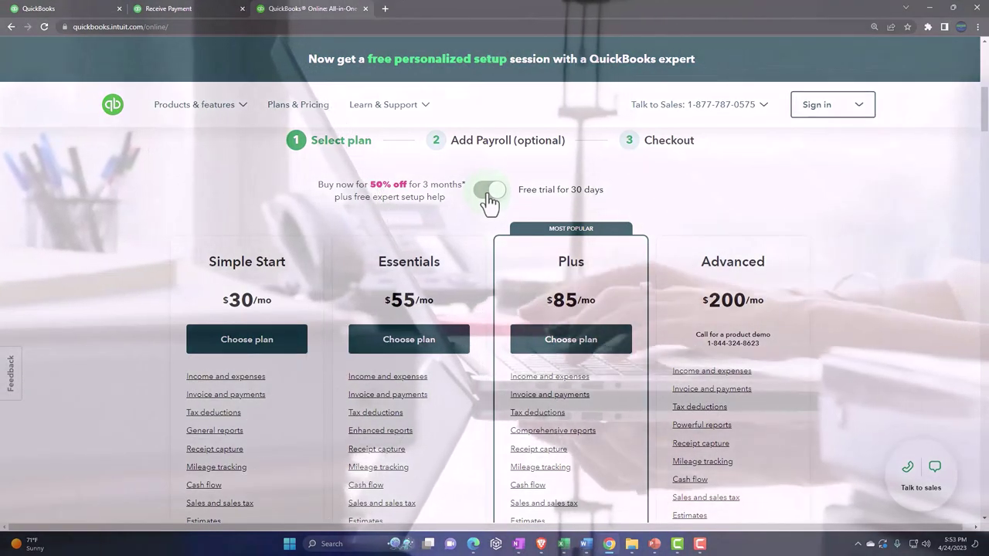
pyautogui.click(490, 203)
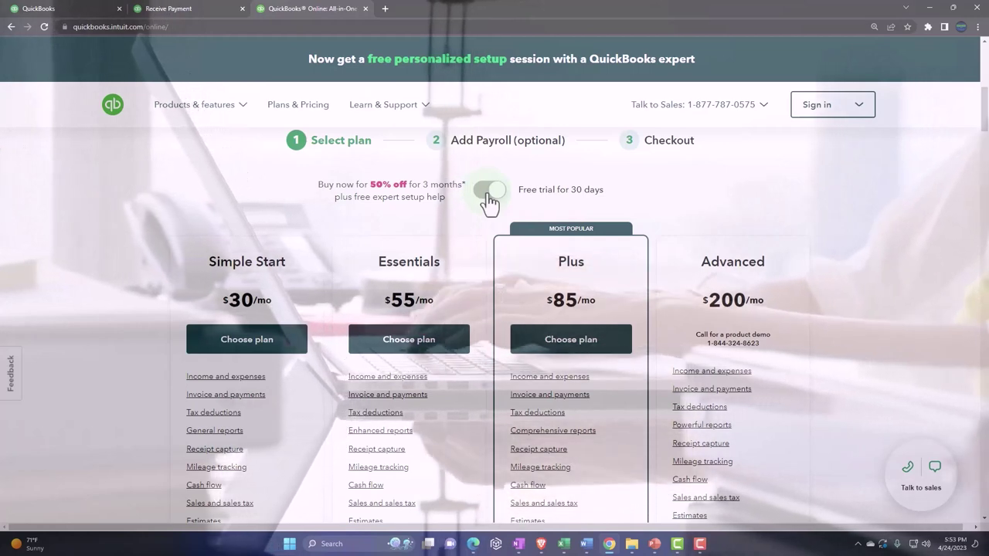
pyautogui.click(489, 194)
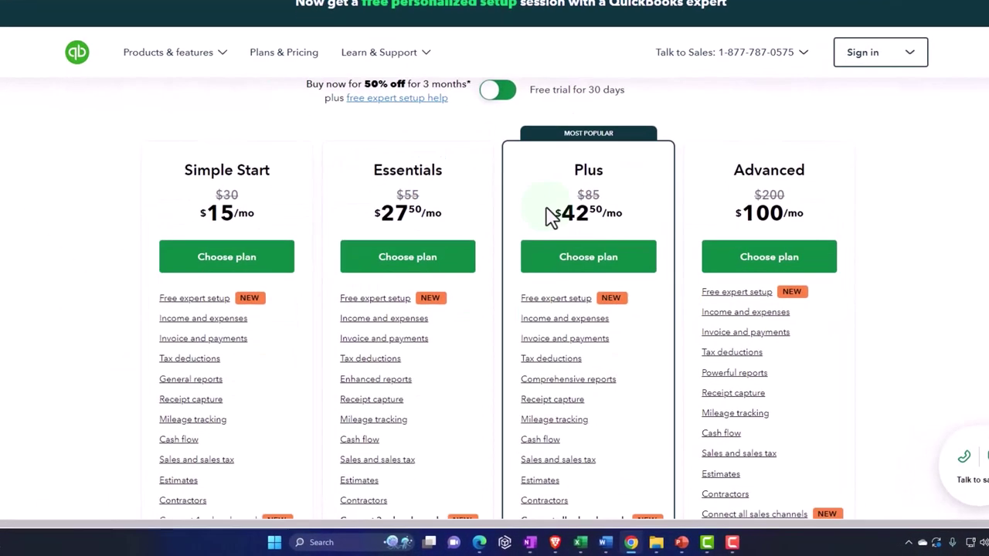
pyautogui.scroll(-2, 556, 203)
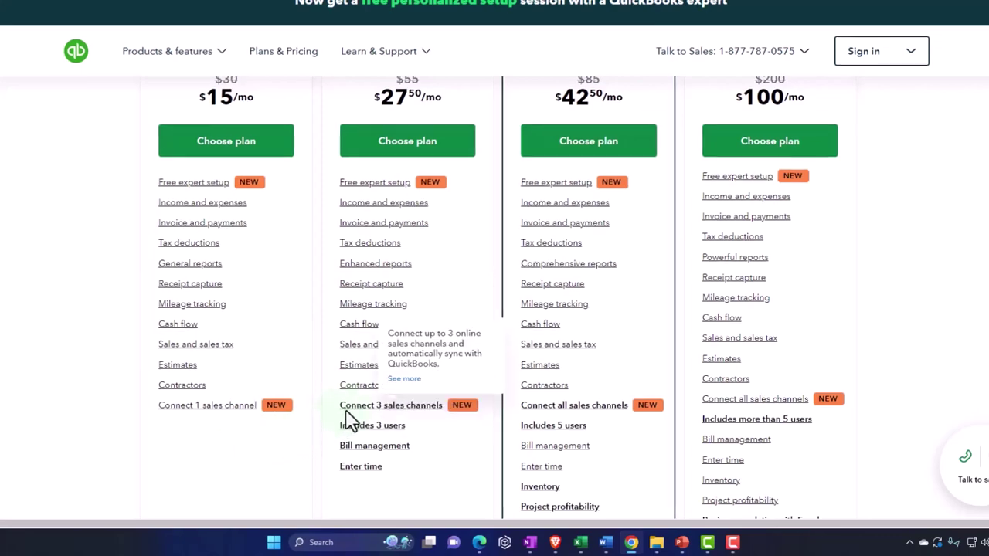
pyautogui.moveTo(345, 424)
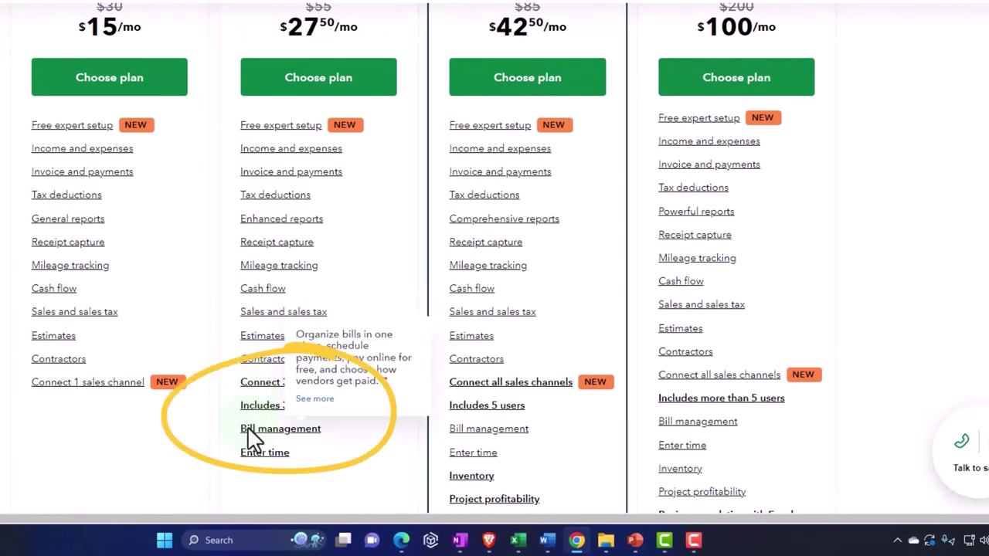
pyautogui.moveTo(247, 449)
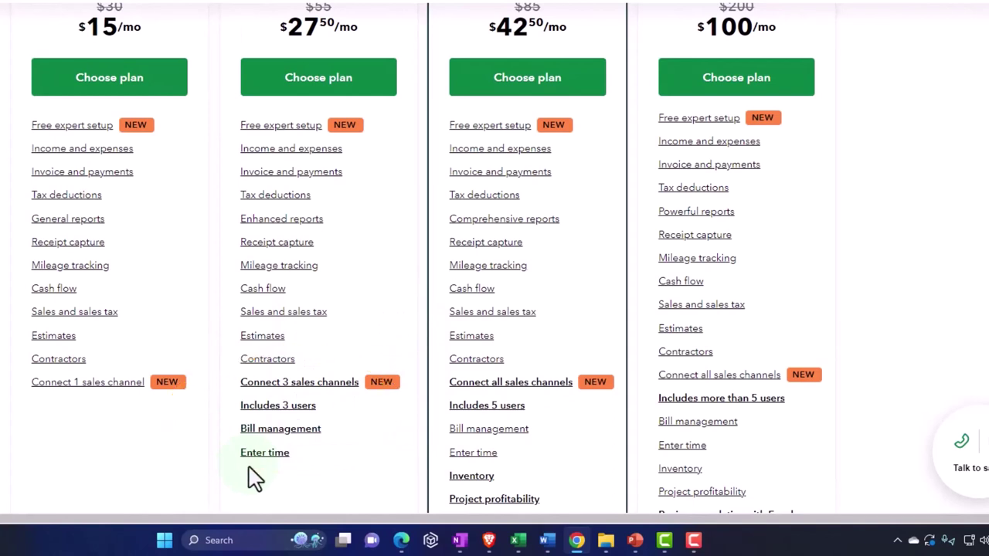
pyautogui.moveTo(485, 477)
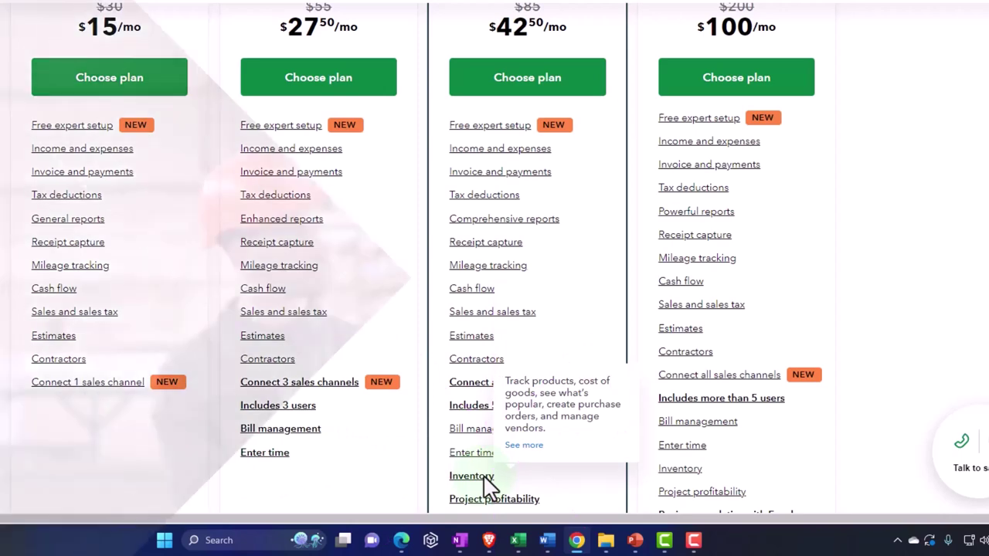
pyautogui.scroll(1, 485, 487)
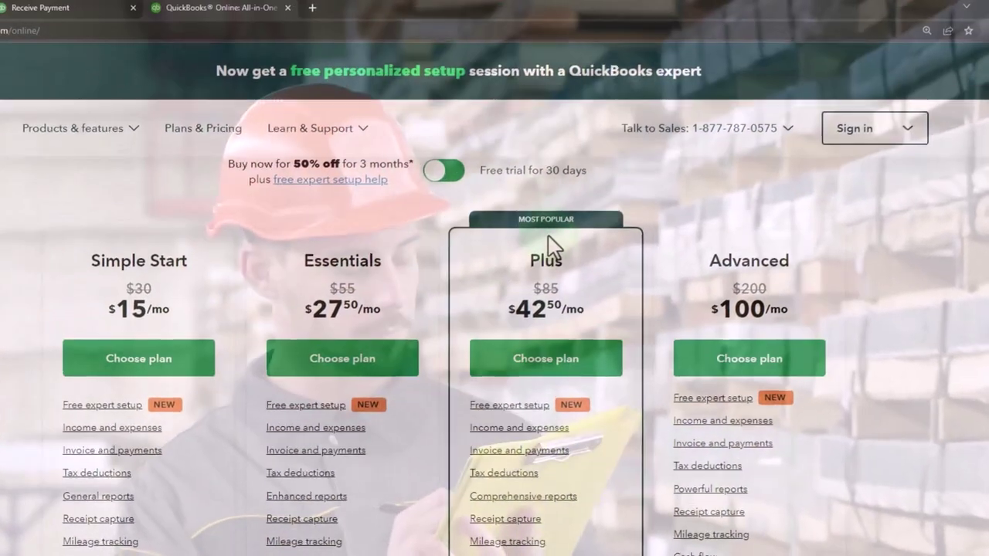
pyautogui.click(548, 239)
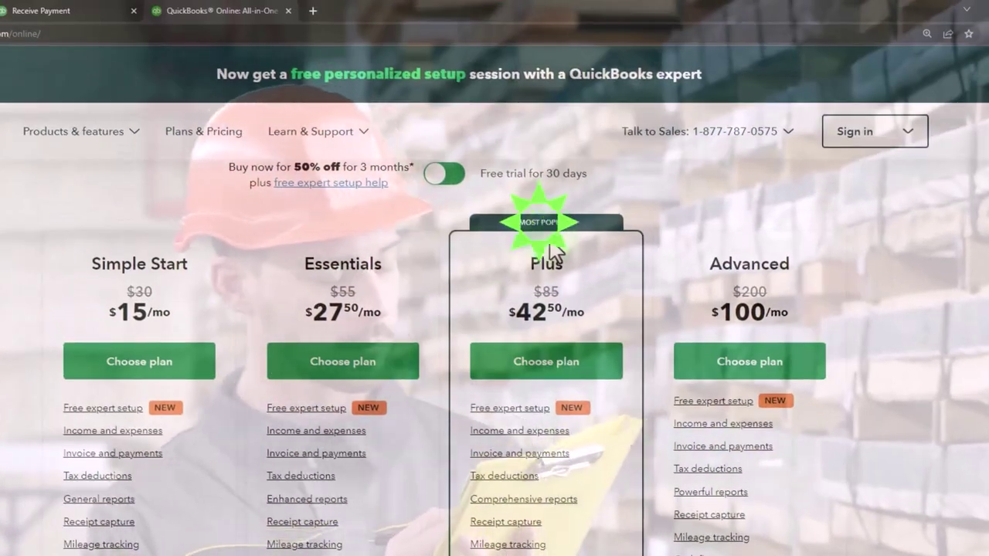
pyautogui.scroll(-3, 552, 241)
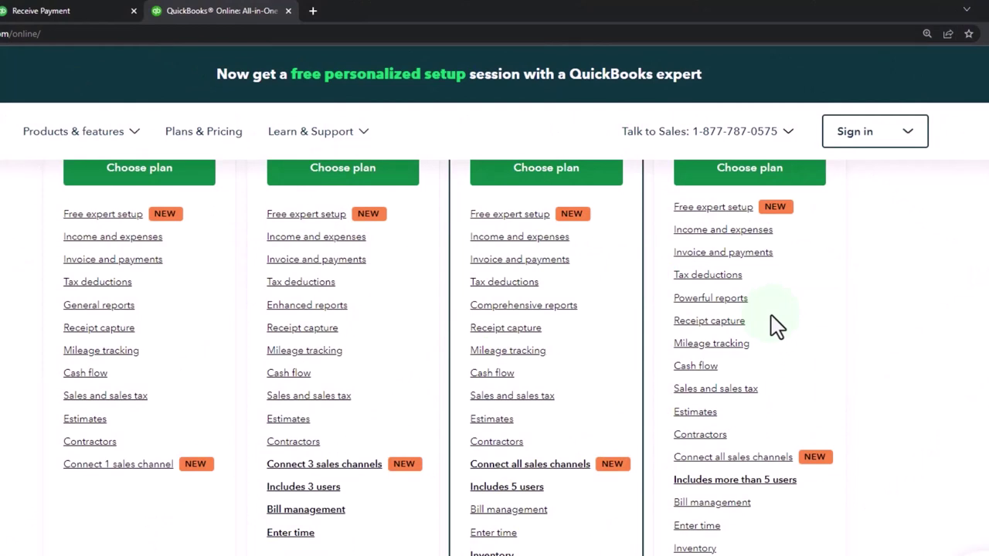
pyautogui.scroll(1, 776, 327)
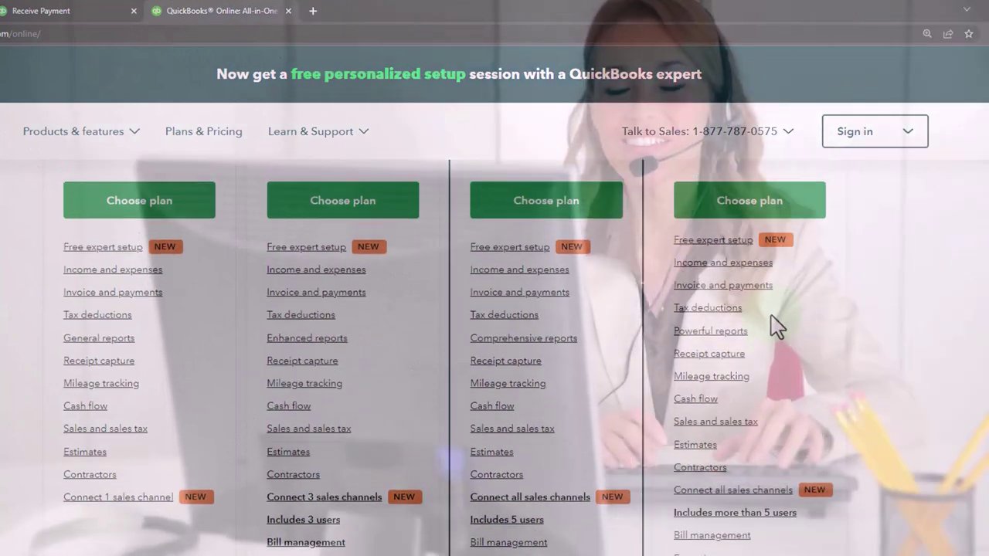
pyautogui.scroll(1, 777, 327)
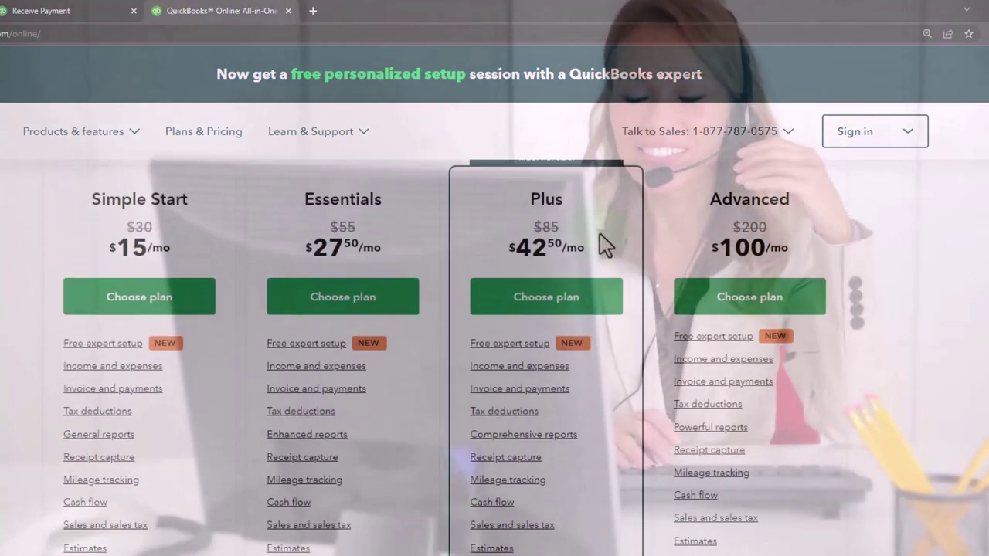
pyautogui.click(560, 228)
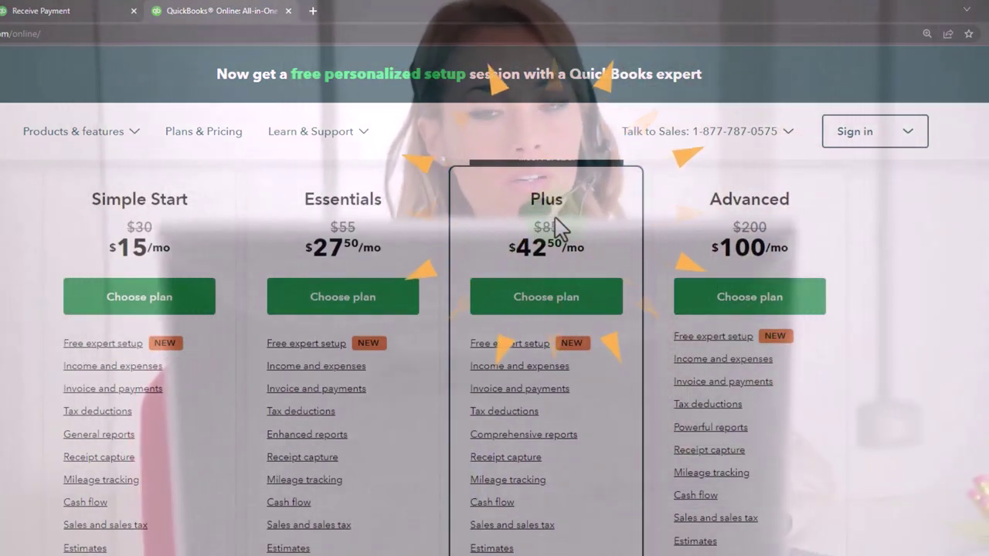
pyautogui.scroll(1, 537, 247)
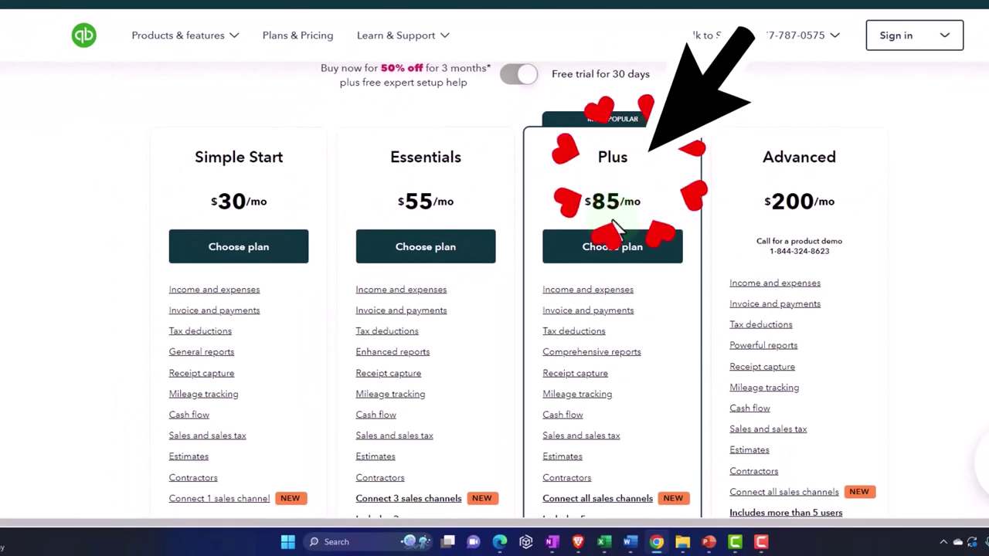
# Step: Scroll to the plan cards and choose the Plus plan
pyautogui.scroll(-1, 614, 227)
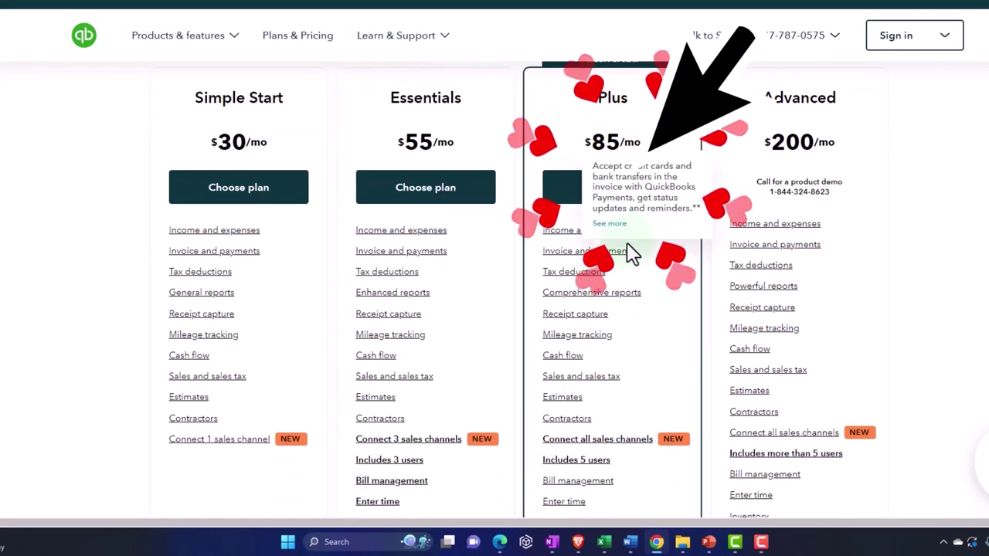
pyautogui.click(568, 193)
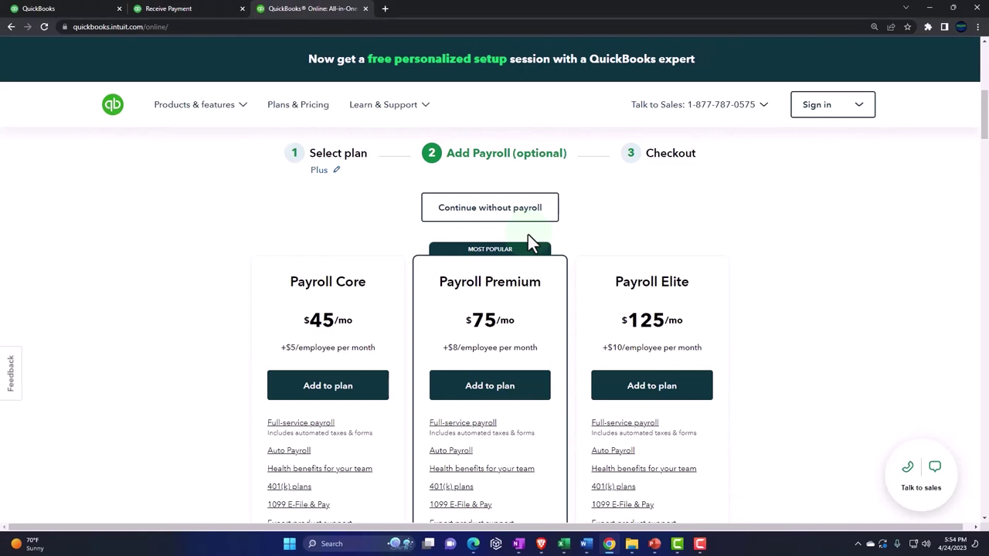
pyautogui.scroll(-1, 463, 259)
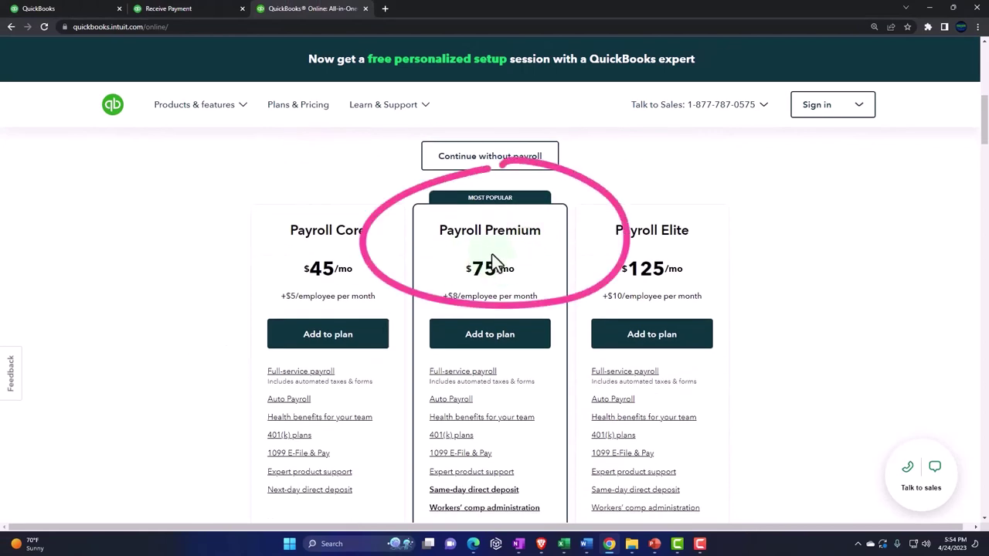
pyautogui.scroll(-3, 492, 255)
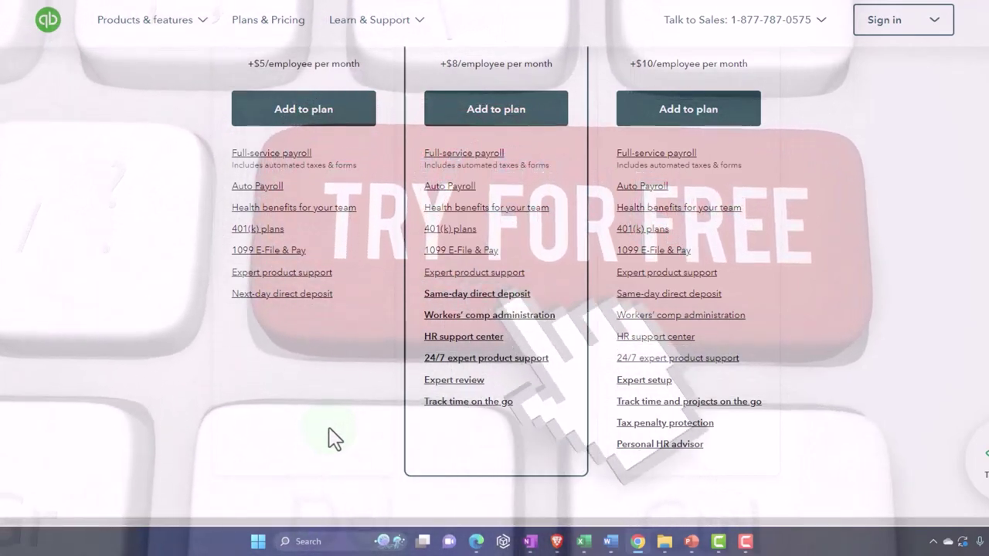
pyautogui.scroll(2, 334, 439)
pyautogui.scroll(2, 334, 439)
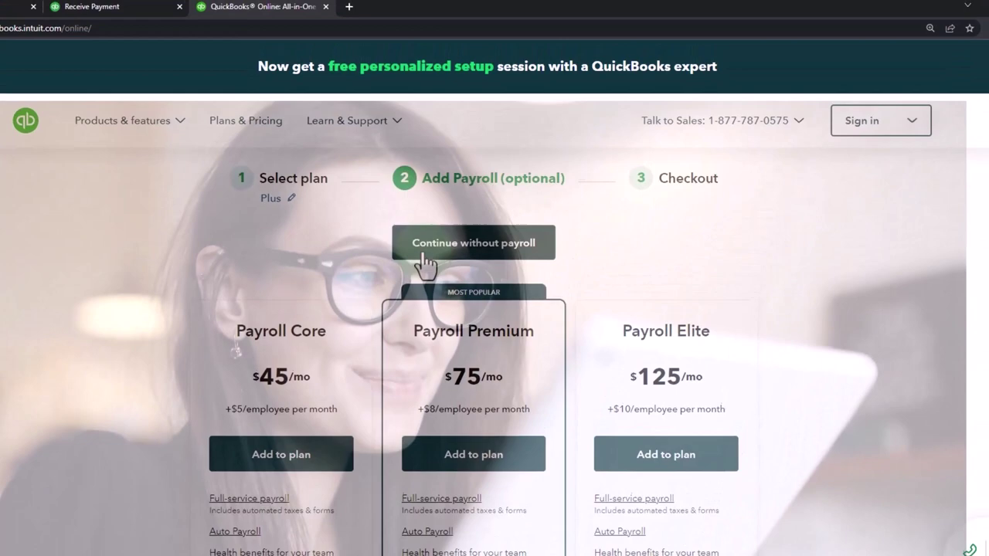
# Step: Continue with the Plus plan without adding payroll
pyautogui.click(447, 155)
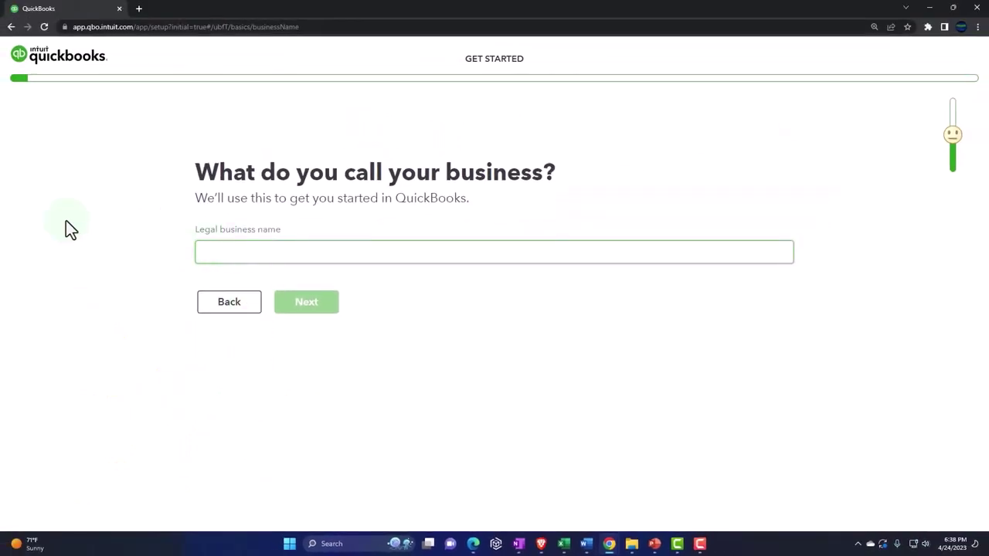
# Step: Enter 'Test Company File 100' as the legal business name, fixing a typo, and submit it
pyautogui.write('Test Comp')
pyautogui.write('nay Fi')
pyautogui.press('BackSpace')
pyautogui.press('BackSpace')
pyautogui.press('BackSpace')
pyautogui.press('BackSpace')
pyautogui.press('BackSpace')
pyautogui.press('BackSpace')
pyautogui.write('any File 100')
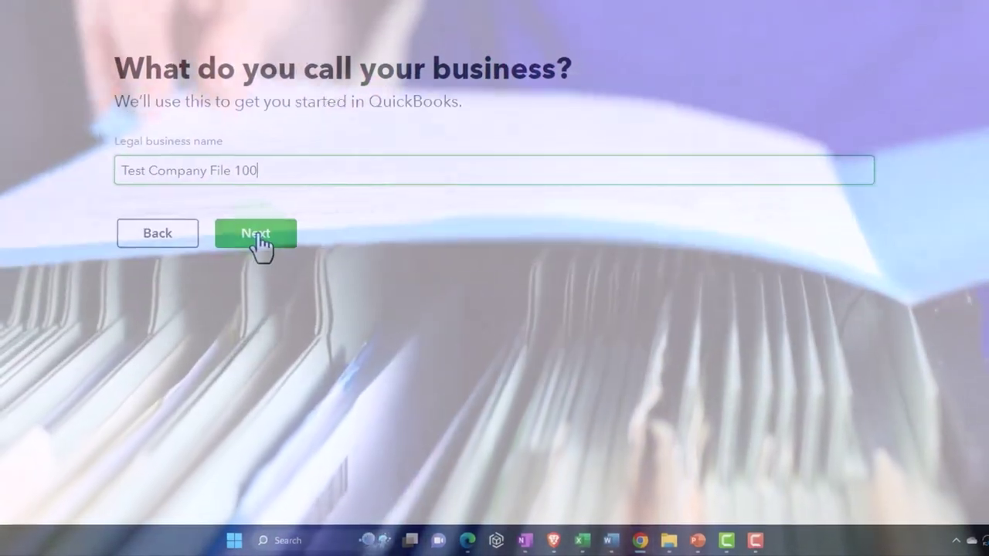
pyautogui.click(249, 226)
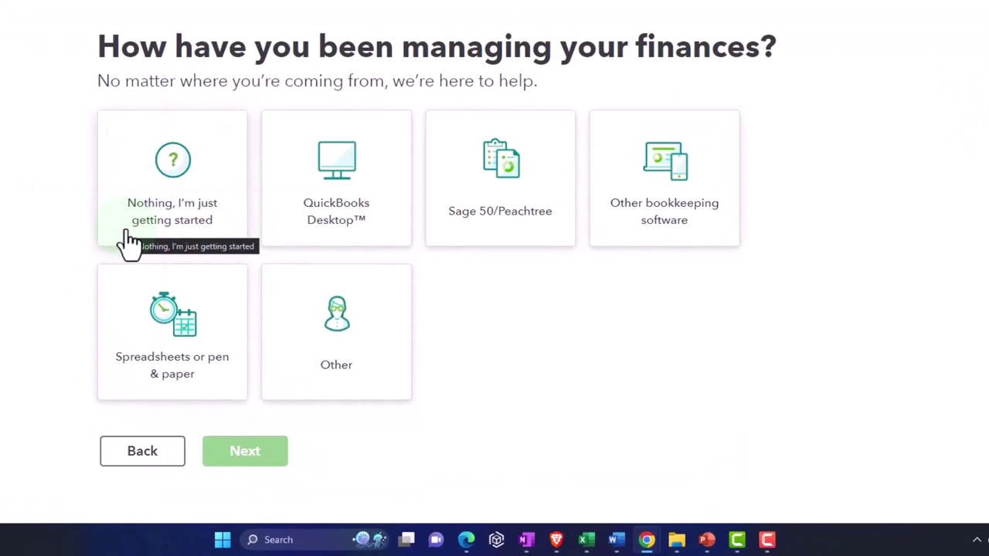
# Step: Answer 'Nothing, I'm just getting started' for how finances were managed, then continue
pyautogui.click(124, 234)
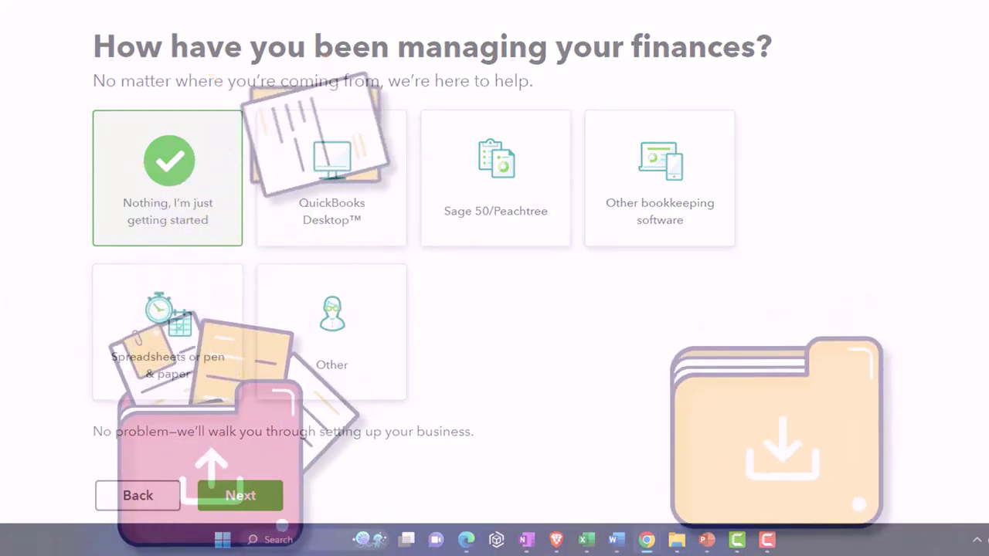
pyautogui.scroll(-1, 54, 390)
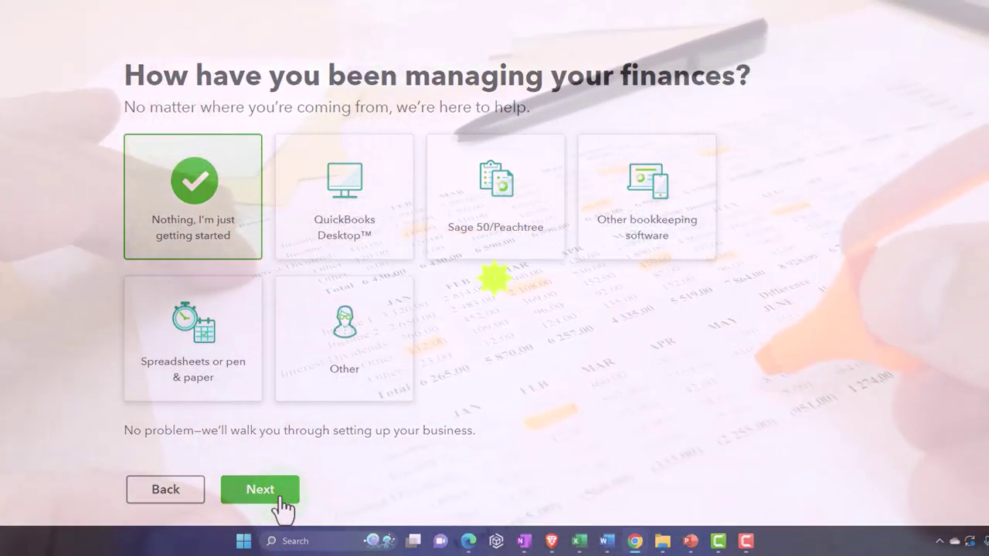
pyautogui.click(281, 498)
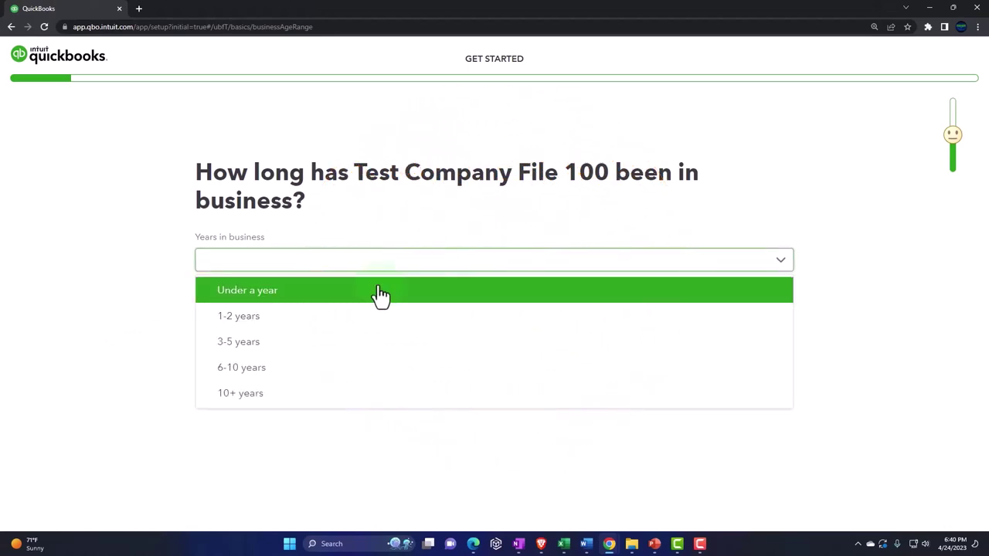
# Step: Set years in business to 'Under a year' and submit the answer
pyautogui.click(381, 296)
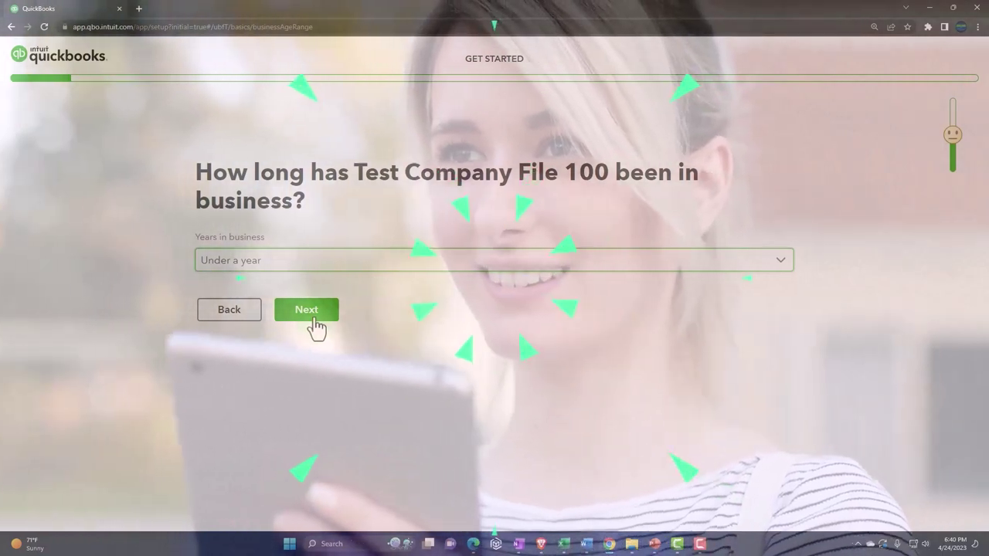
pyautogui.click(317, 315)
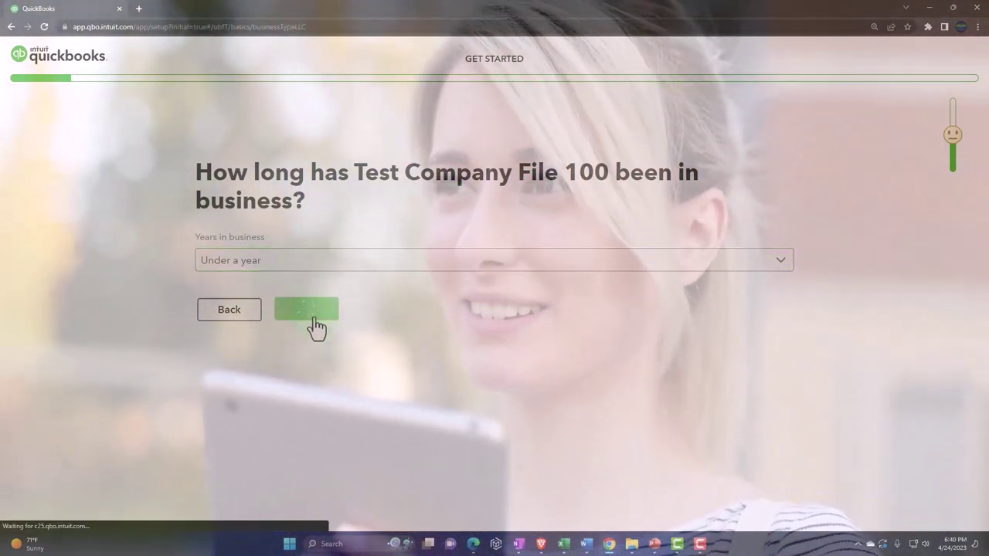